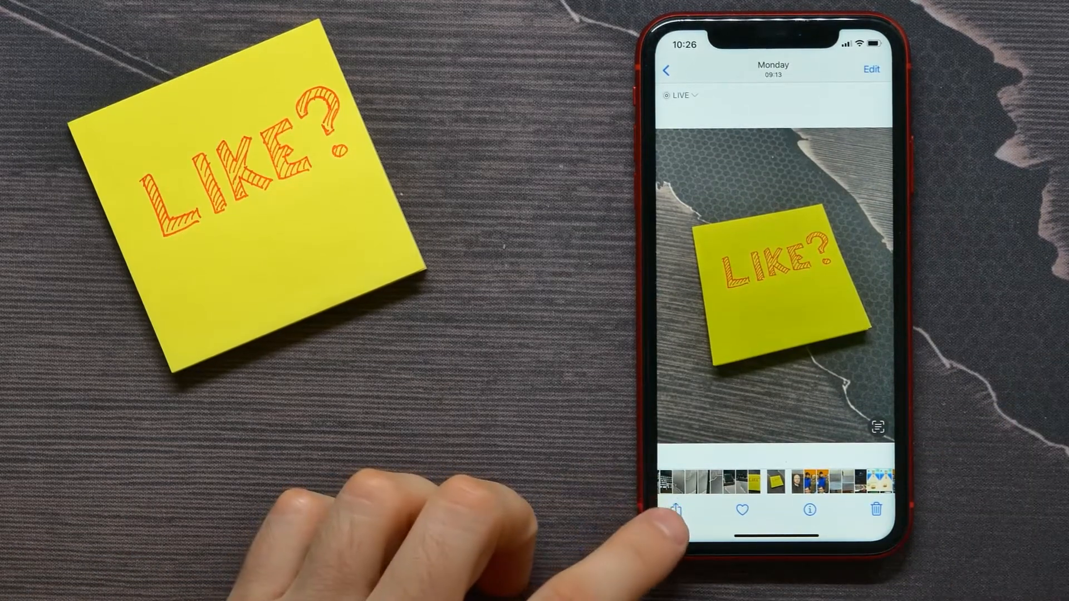
Share IMG_5995.HEIC via Save to Files and save it into iCloud Drive.
left_click(668, 510)
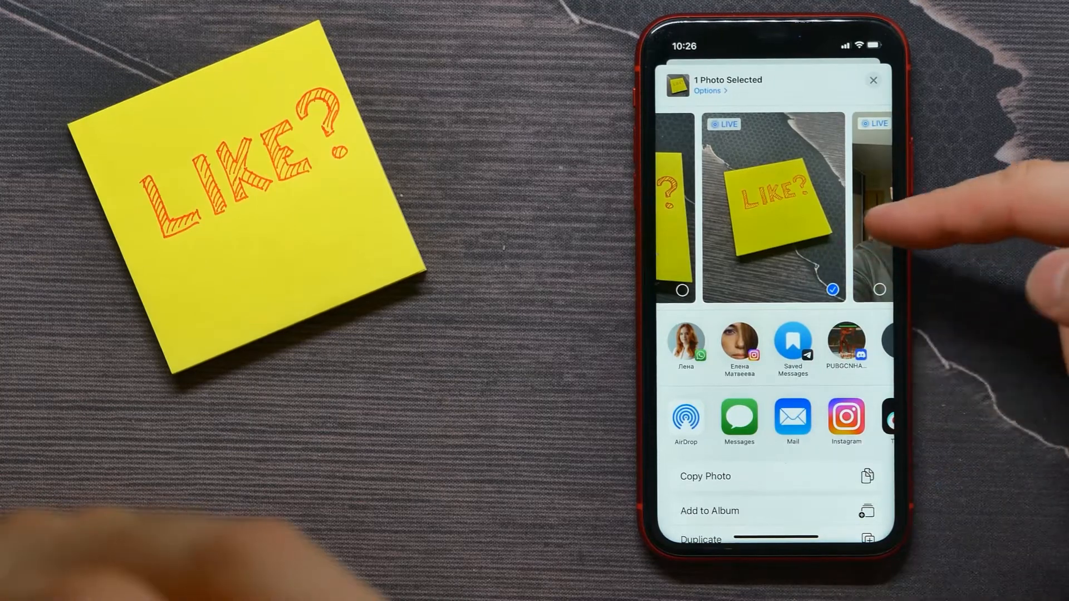
left_click_drag(835, 209, 735, 234)
mouse_move(868, 210)
left_mouse_down()
mouse_move(751, 234)
mouse_move(868, 218)
left_mouse_up()
left_click_drag(769, 226, 868, 218)
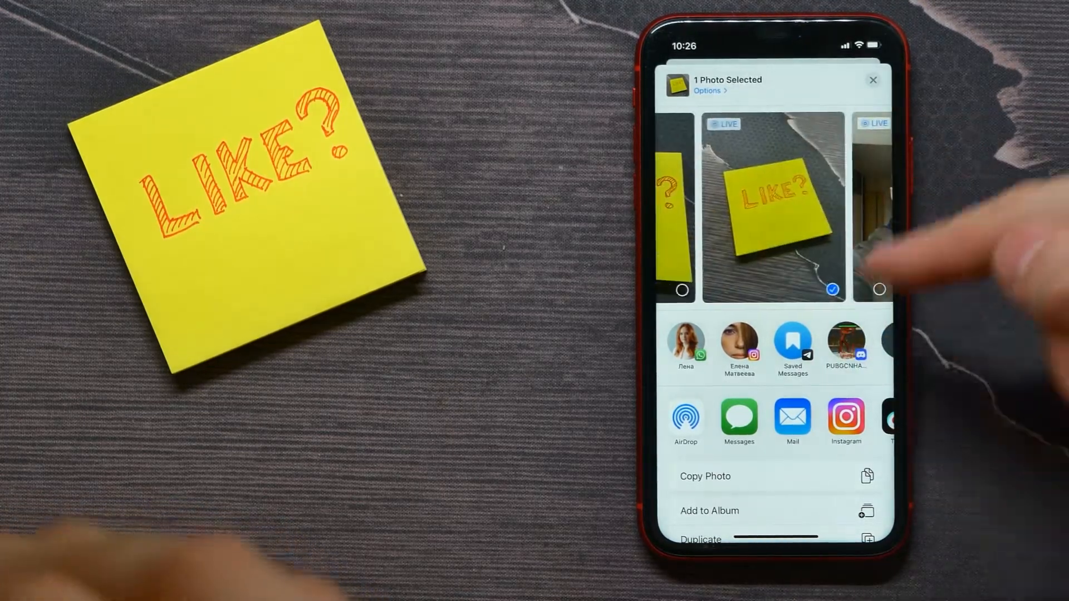
scroll(776, 418, "down", 5)
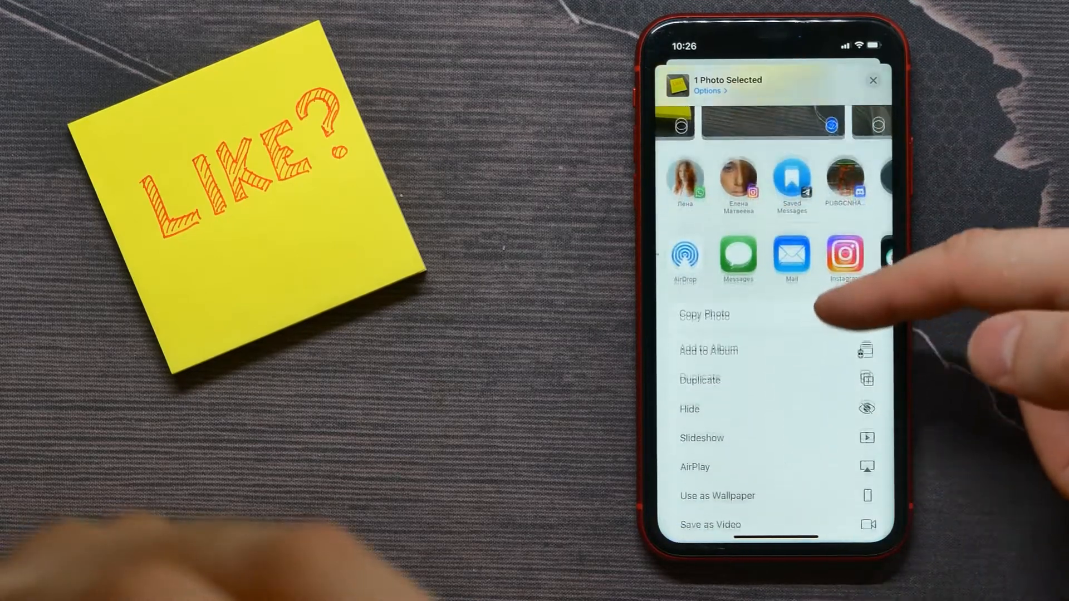
scroll(777, 375, "down", 5)
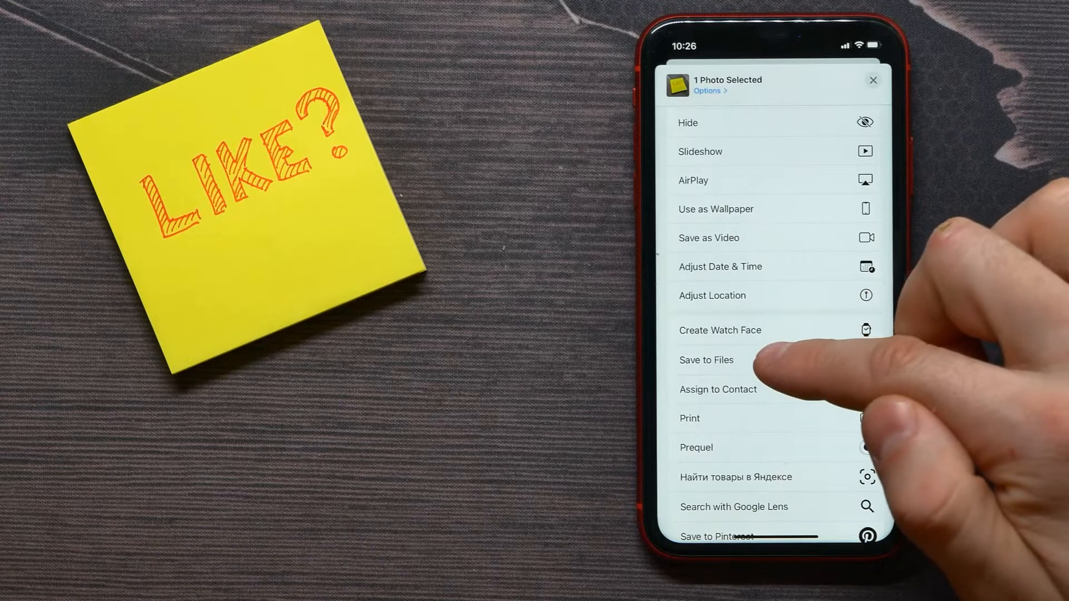
left_click(752, 359)
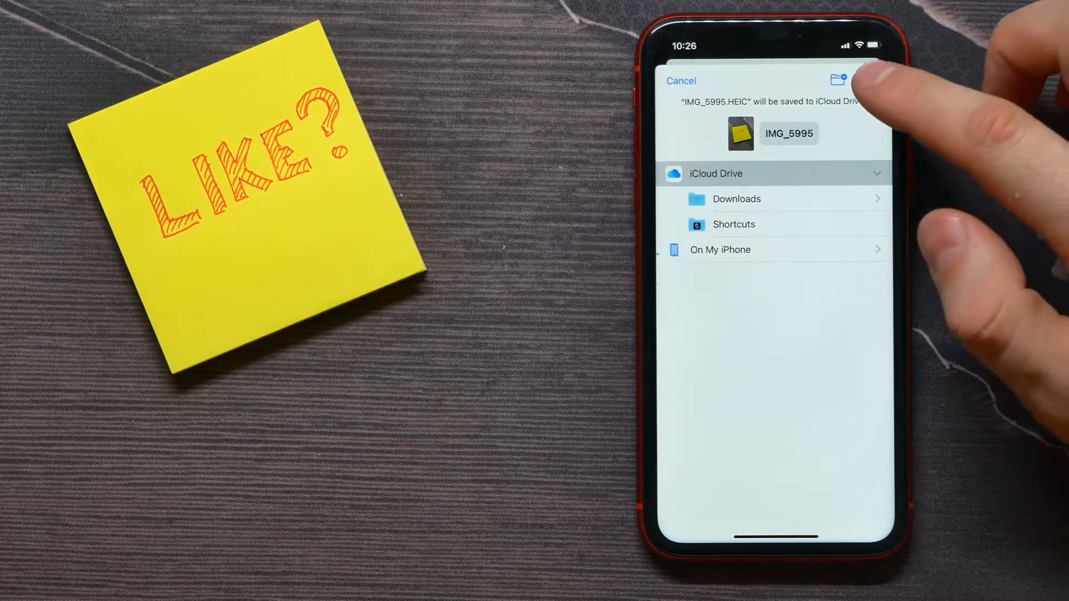
left_click(868, 79)
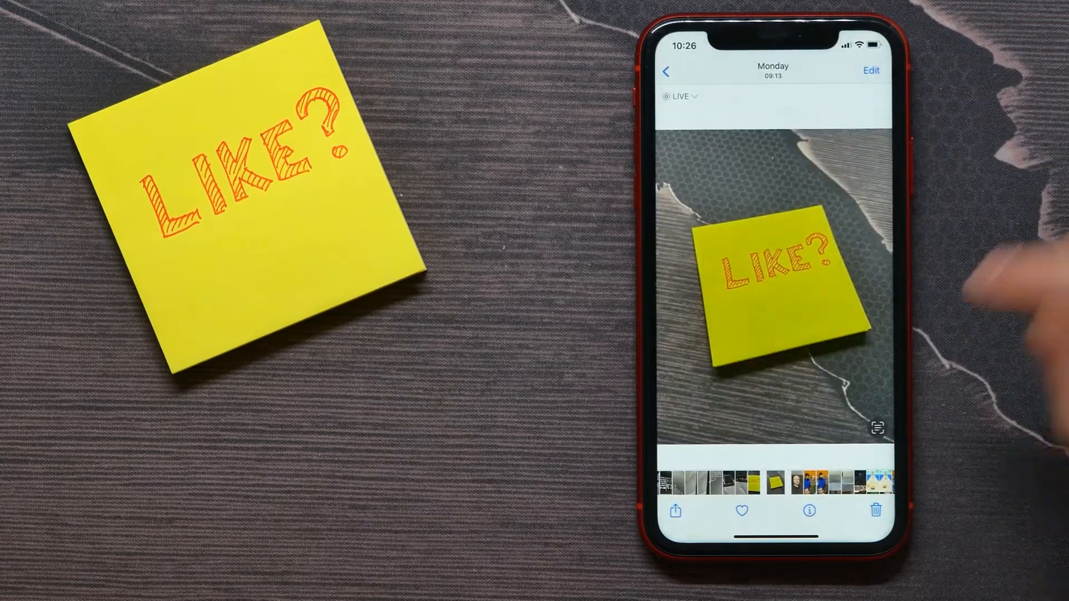
Return home, launch Files to iCloud Drive and long-press the IMG_5995 thumbnail for its actions.
left_click_drag(774, 534, 775, 334)
left_click_drag(868, 375, 694, 376)
left_click(739, 347)
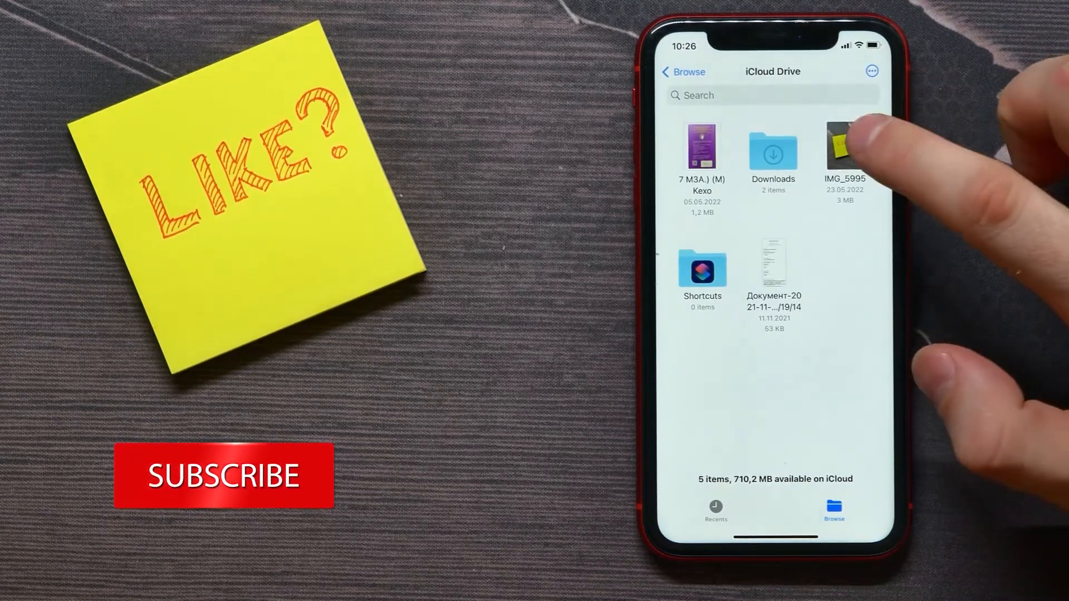
left_click(845, 147)
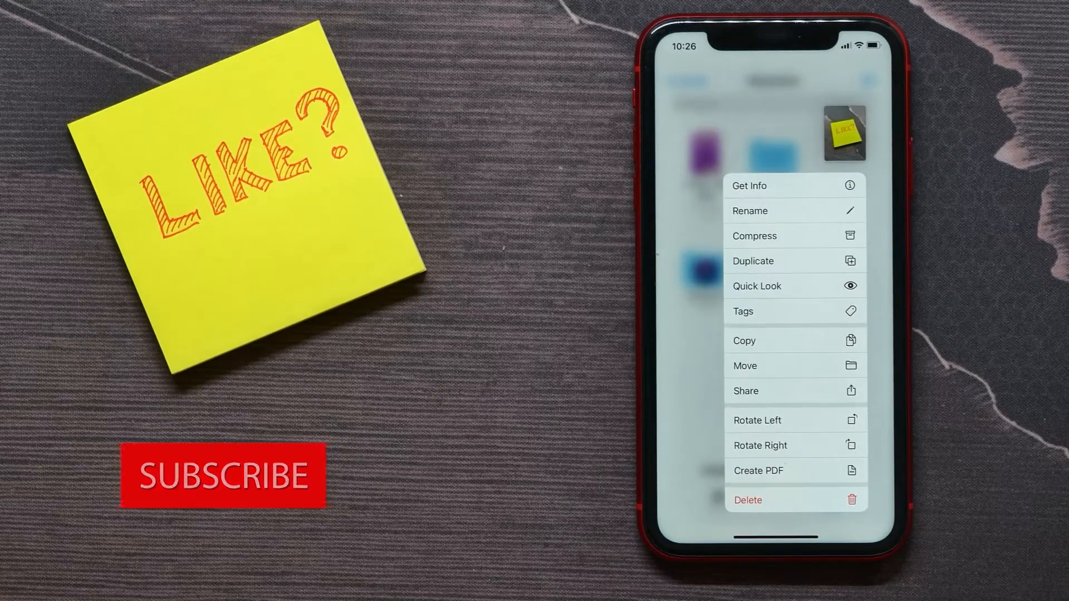
Create a PDF from IMG_5995 and open the new file for viewing.
left_click(793, 470)
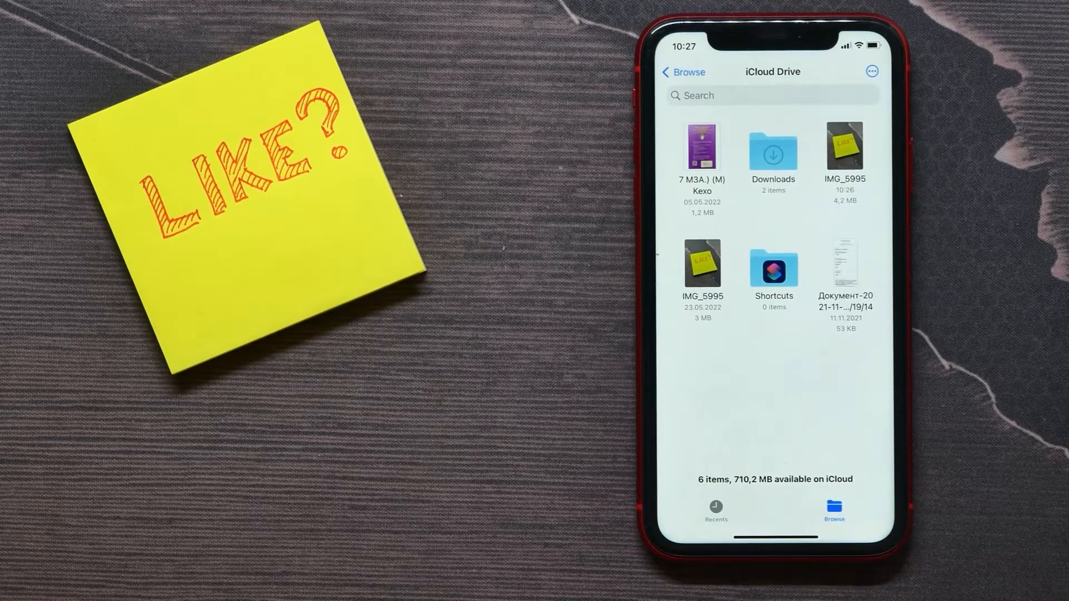
left_click(844, 147)
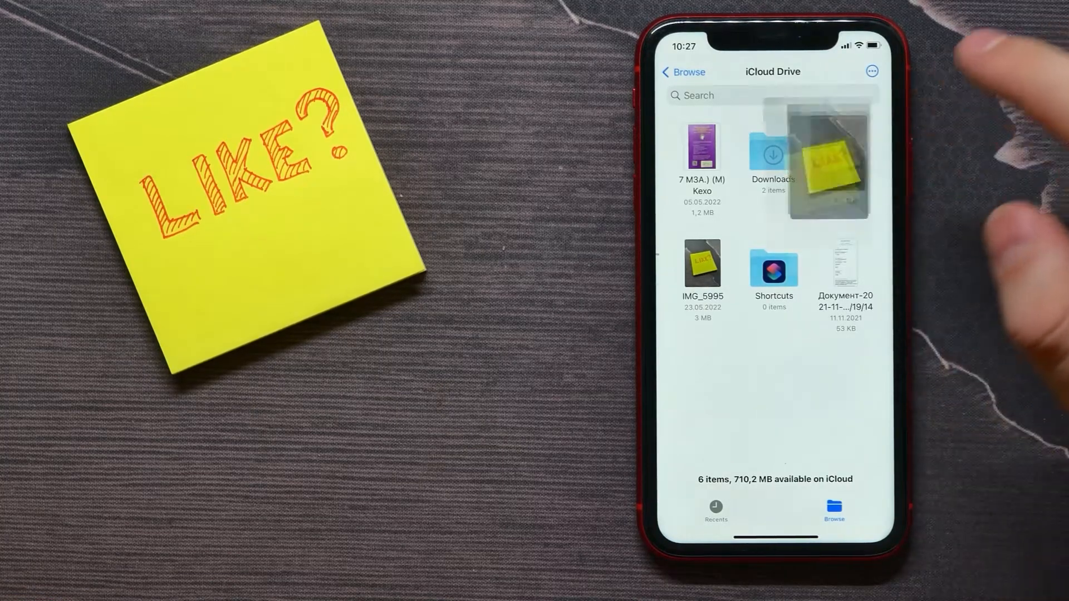